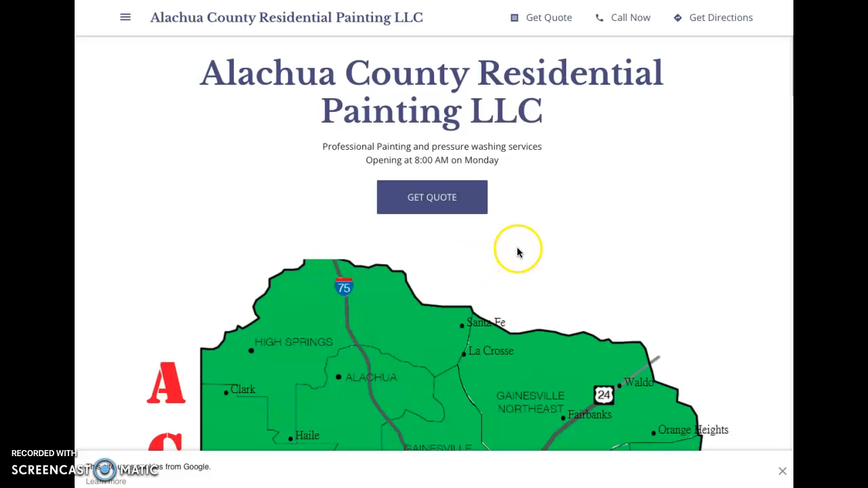
Step: Look through the Alachua County Residential Painting LLC home page, including its reviews, company description, gallery and contact section
scroll(485, 285, "down", 5)
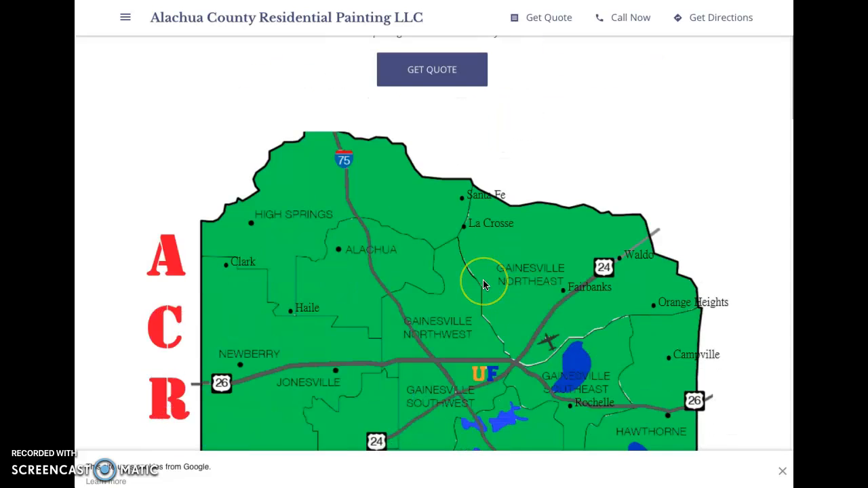
scroll(484, 285, "down", 13)
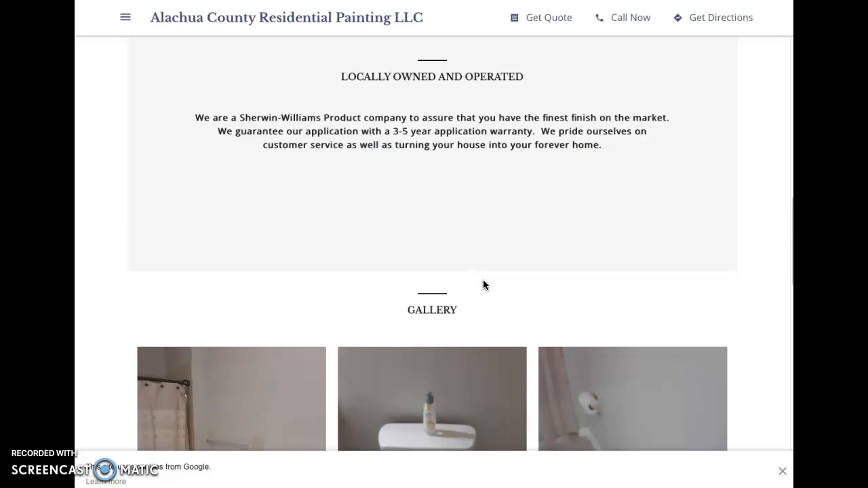
scroll(483, 285, "down", 9)
scroll(483, 285, "up", 10)
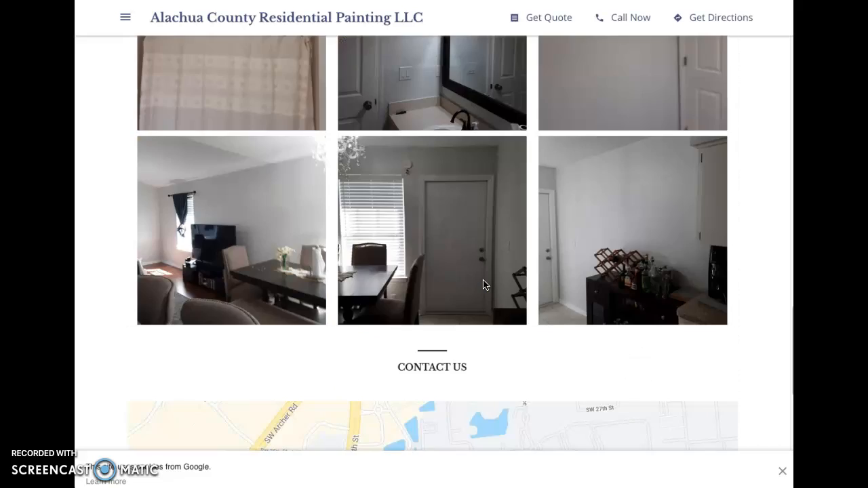
left_click(436, 257)
scroll(464, 272, "up", 10)
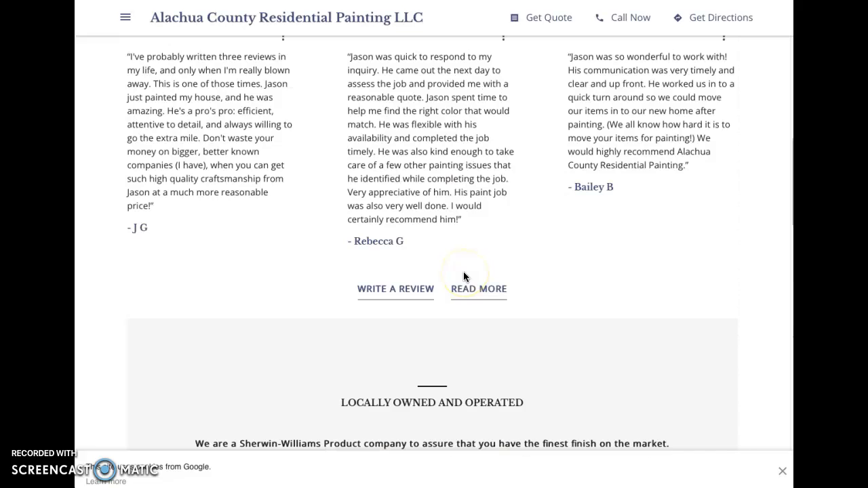
scroll(470, 331, "up", 6)
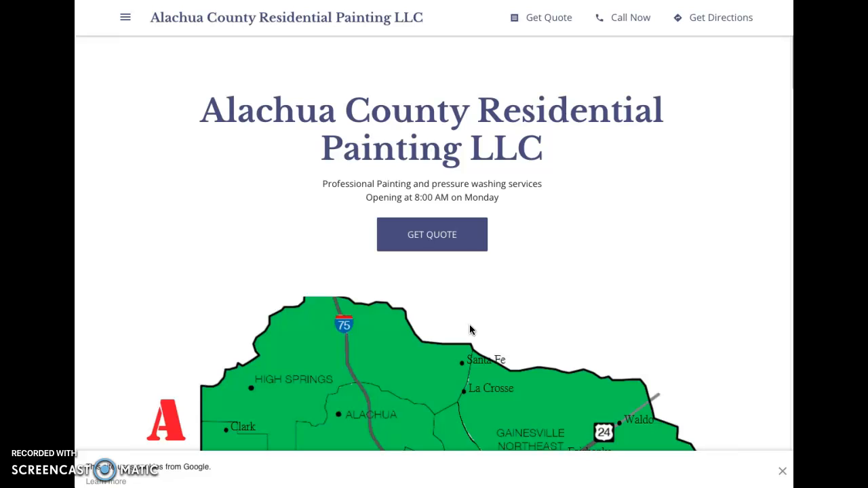
Step: Switch to the Google results for "home painter gainesville" and examine the local map listings and the organic results below them
left_click(434, 23)
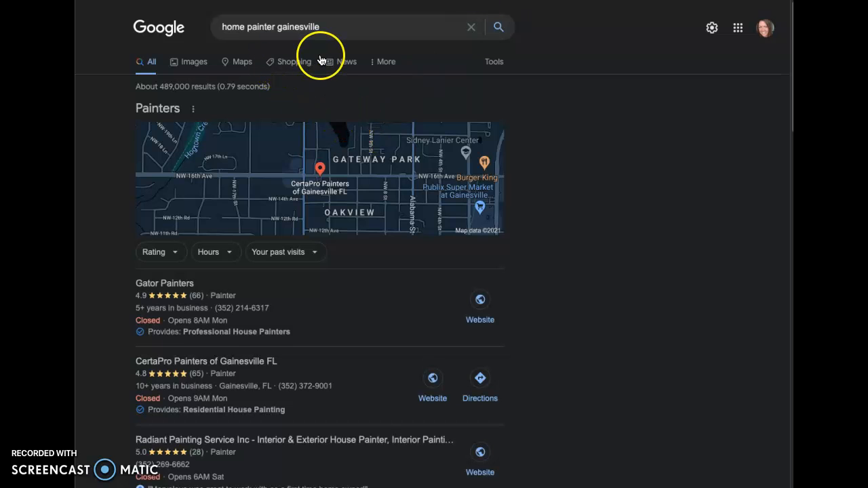
scroll(532, 318, "down", 1)
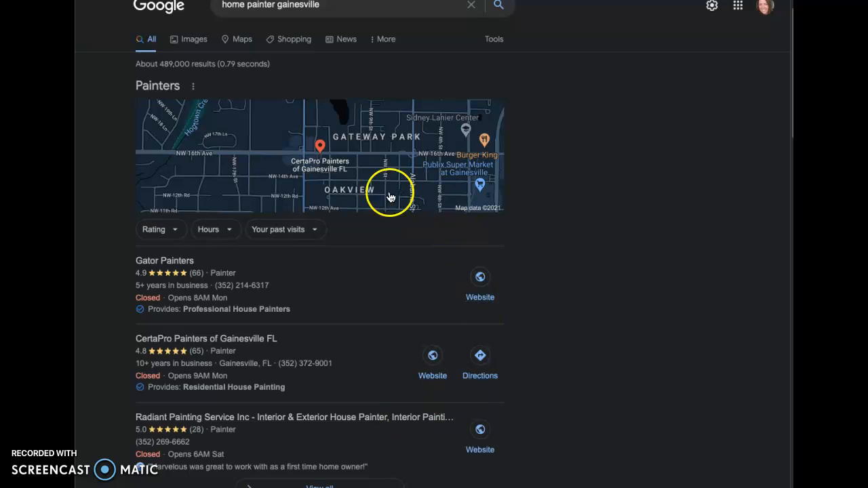
scroll(413, 310, "down", 1)
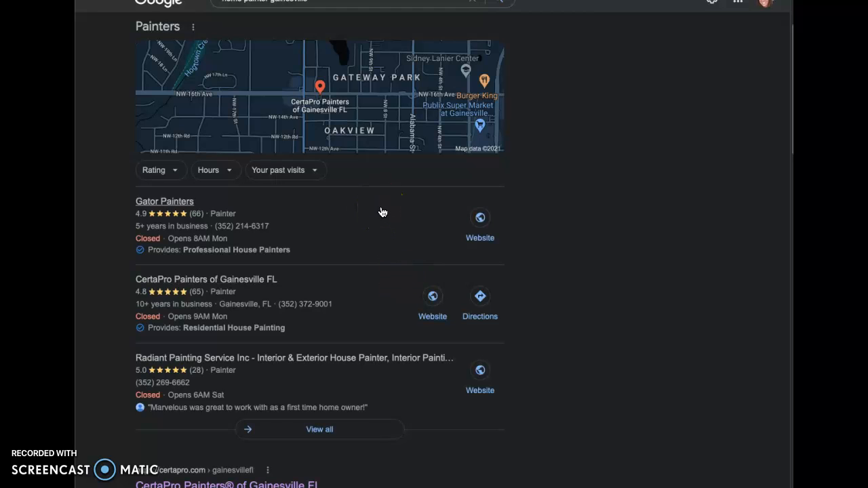
left_click(383, 358)
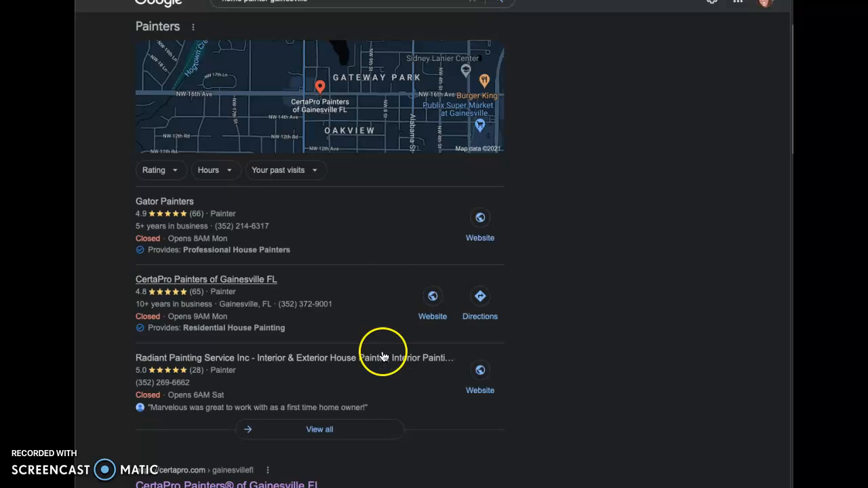
scroll(382, 352, "down", 1)
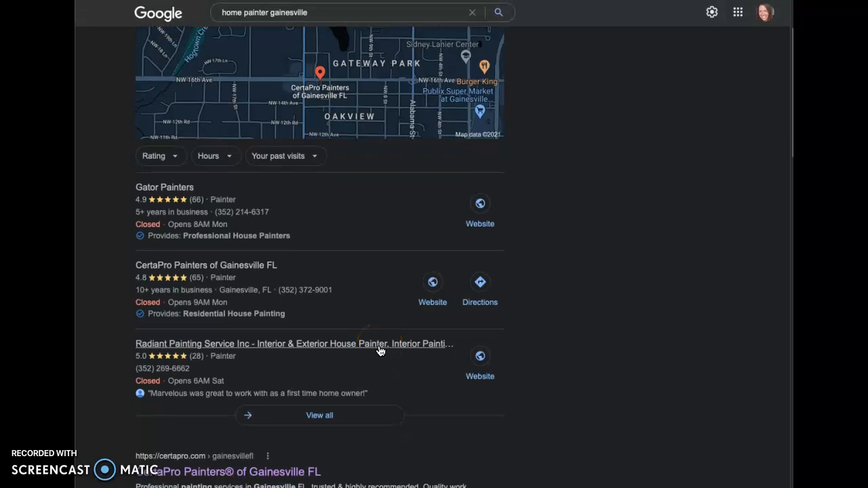
left_click(420, 396)
scroll(374, 363, "down", 3)
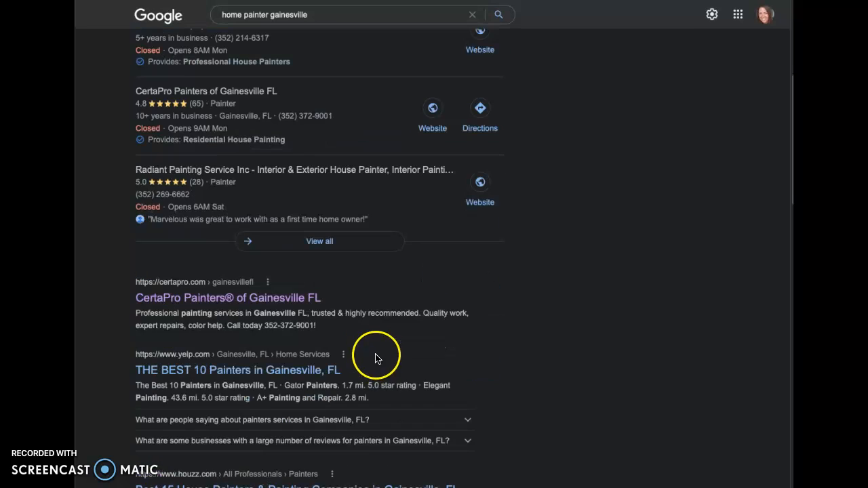
scroll(405, 319, "down", 2)
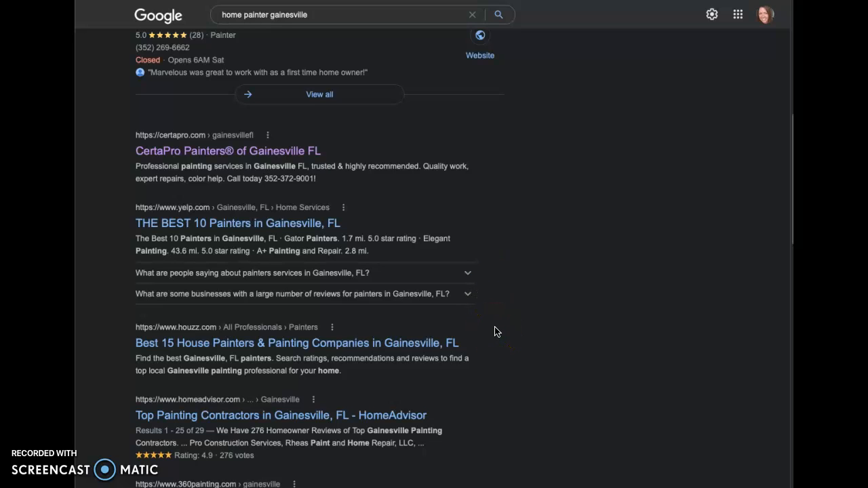
scroll(495, 332, "down", 2)
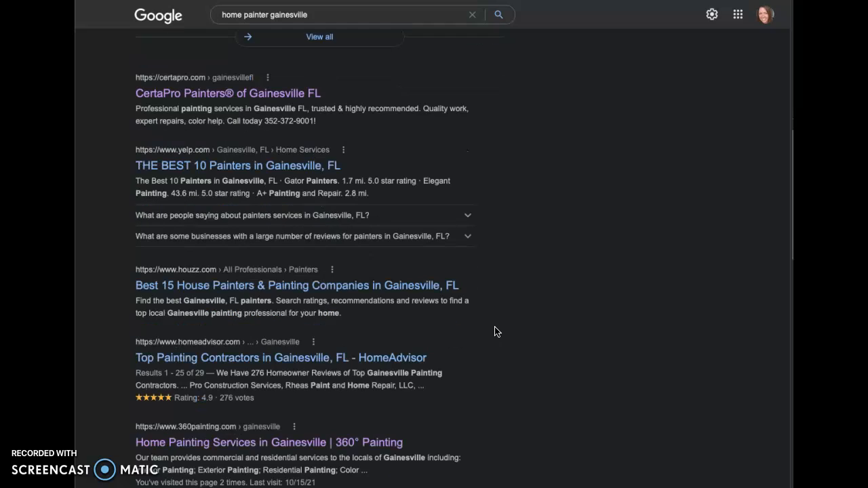
scroll(496, 331, "down", 5)
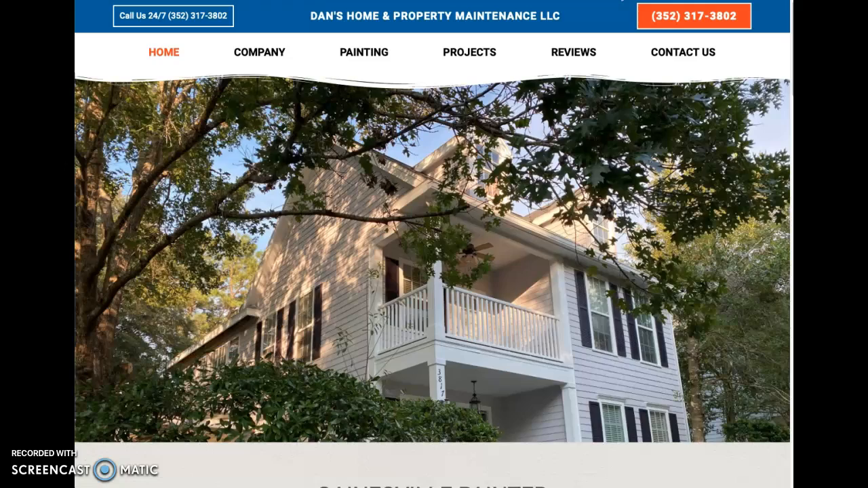
Step: Examine the Dan's Home & Property Maintenance home page, covering its service highlights, body text, free estimate form and painting reviews
scroll(502, 274, "down", 1)
scroll(469, 244, "down", 2)
scroll(468, 246, "down", 3)
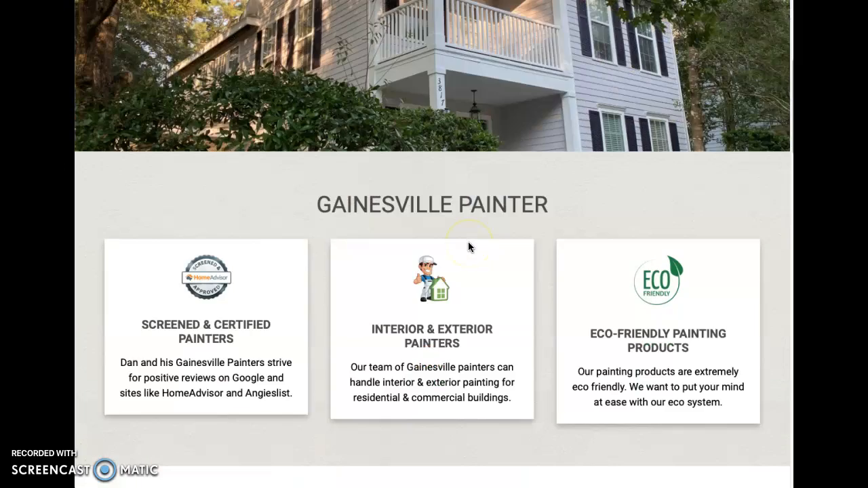
scroll(475, 197, "down", 2)
scroll(474, 198, "down", 7)
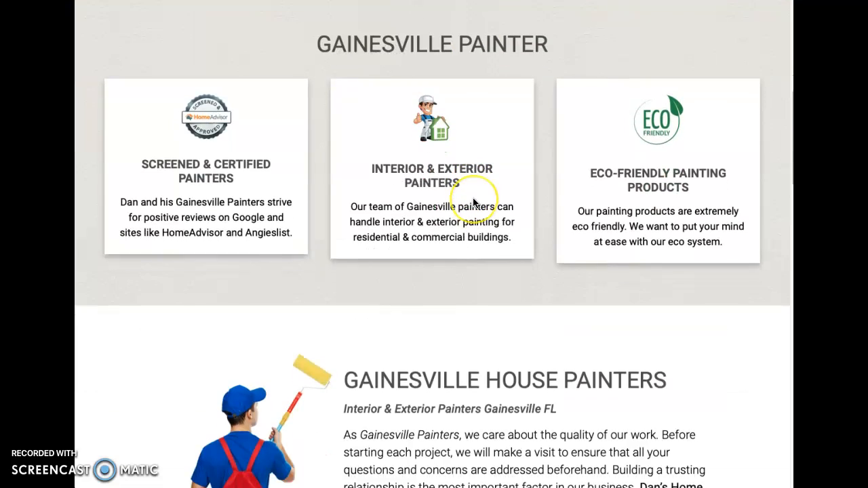
scroll(474, 202, "down", 12)
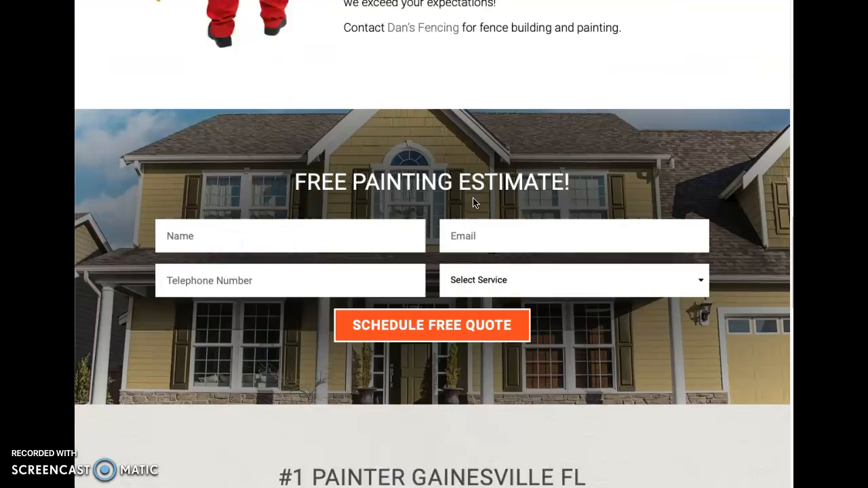
scroll(473, 202, "down", 4)
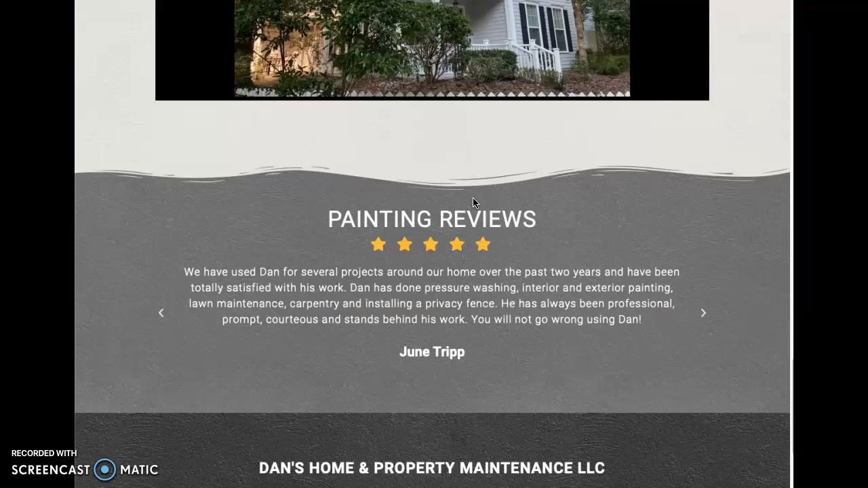
scroll(473, 202, "up", 10)
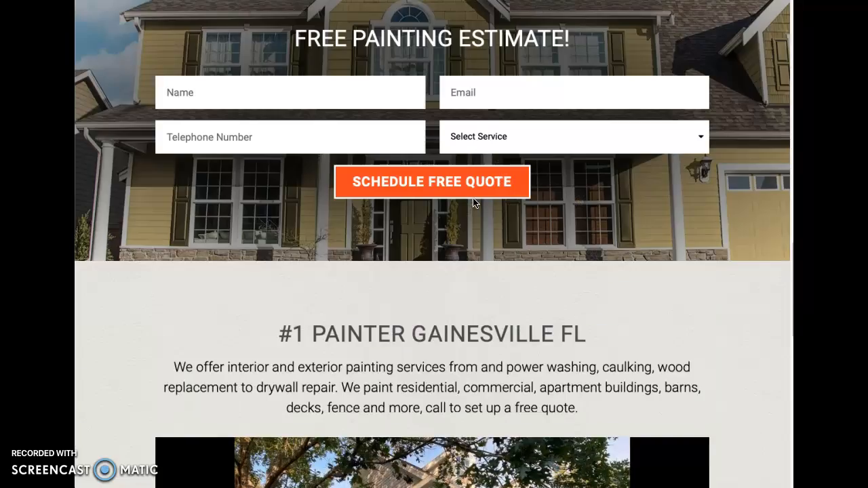
scroll(474, 202, "up", 9)
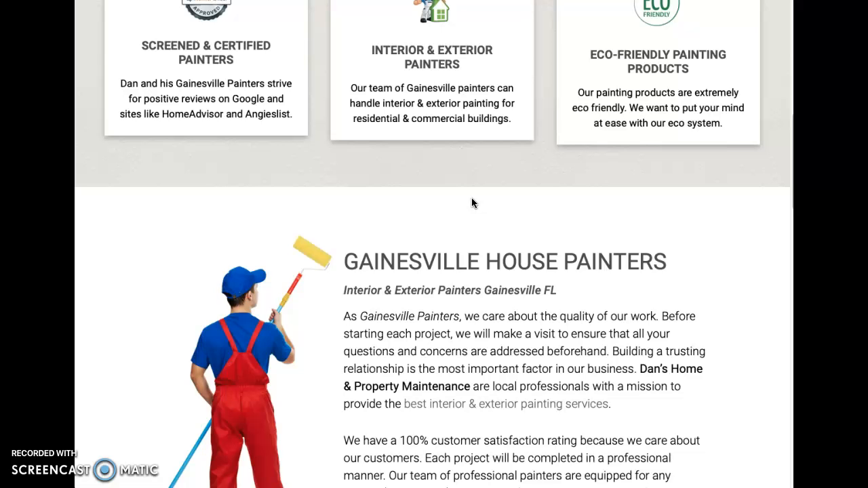
scroll(473, 202, "up", 8)
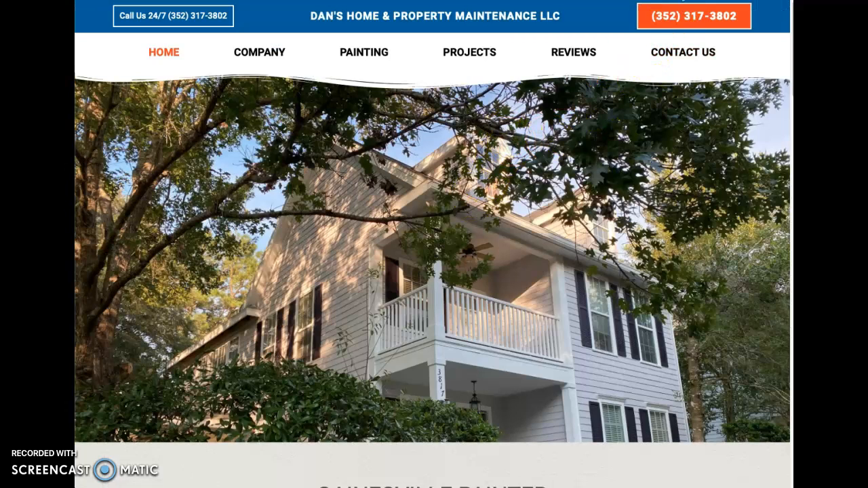
left_click(661, 1)
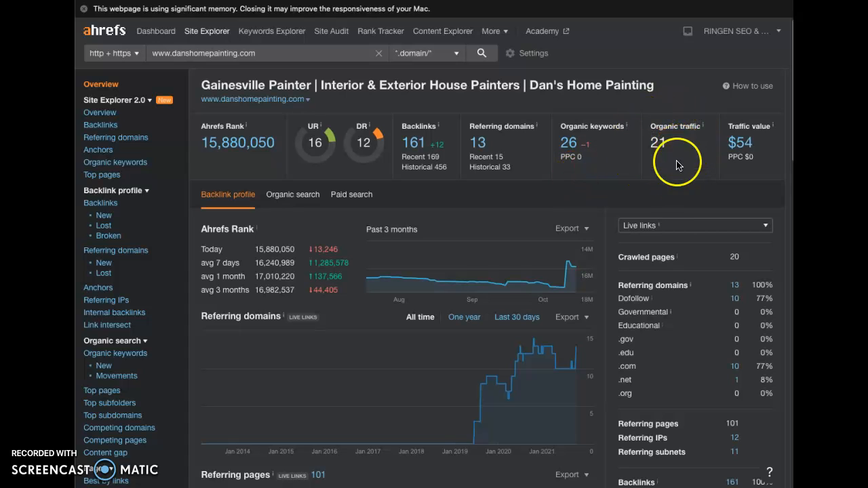
left_click(571, 144)
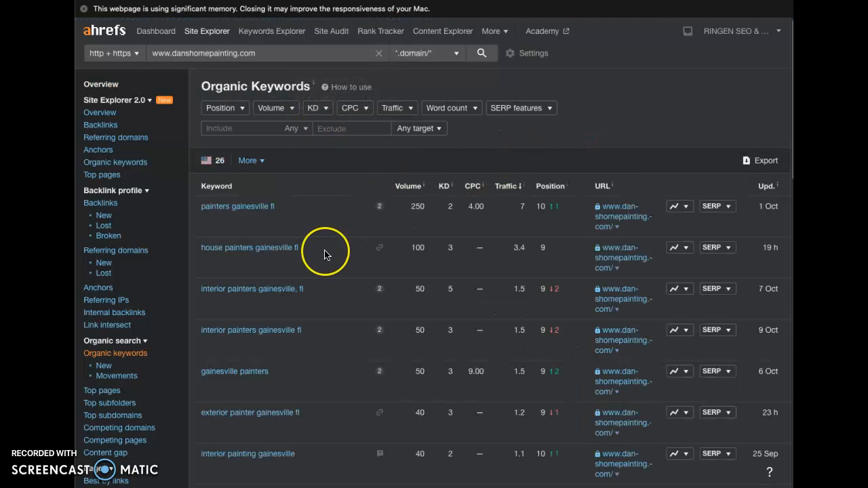
scroll(324, 255, "down", 3)
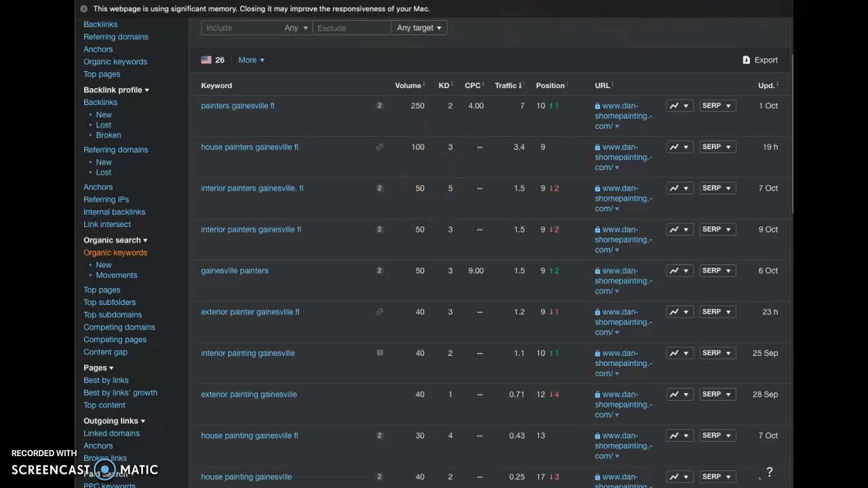
Step: Bring up the Ahrefs Site Explorer overview for acrpainter.com to examine its backlink and organic search metrics
key("ctrl+Tab")
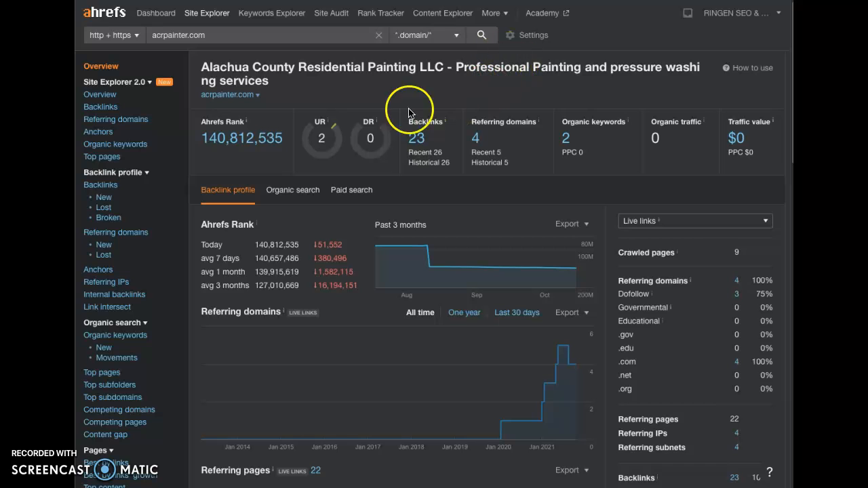